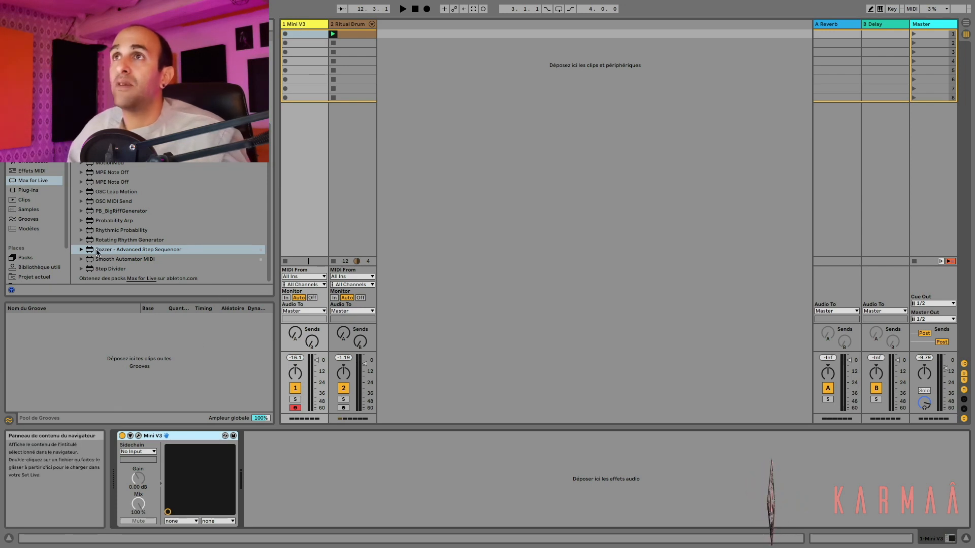
- Insert the Rozzer - Advanced Step Sequencer before Mini V3 and set its scale to Aeolian
{"action": "left_click_drag", "start_coordinate": [97, 253], "coordinate": [115, 460]}
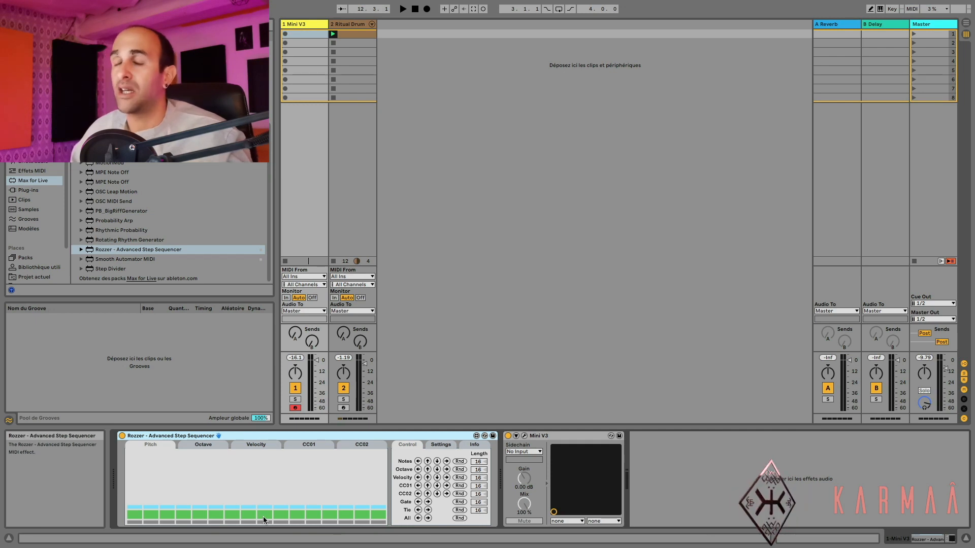
{"action": "left_click", "coordinate": [439, 445]}
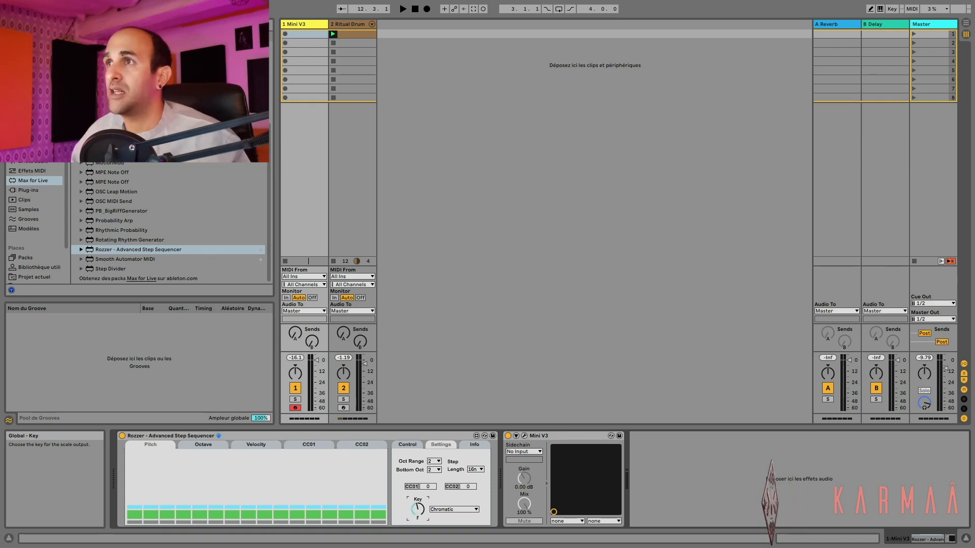
{"action": "left_click", "coordinate": [452, 508]}
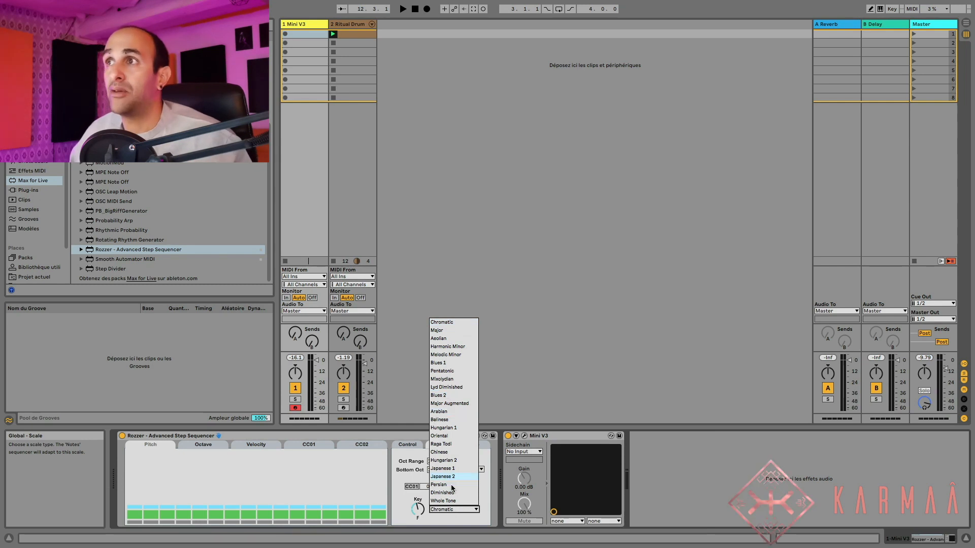
{"action": "left_click", "coordinate": [440, 339]}
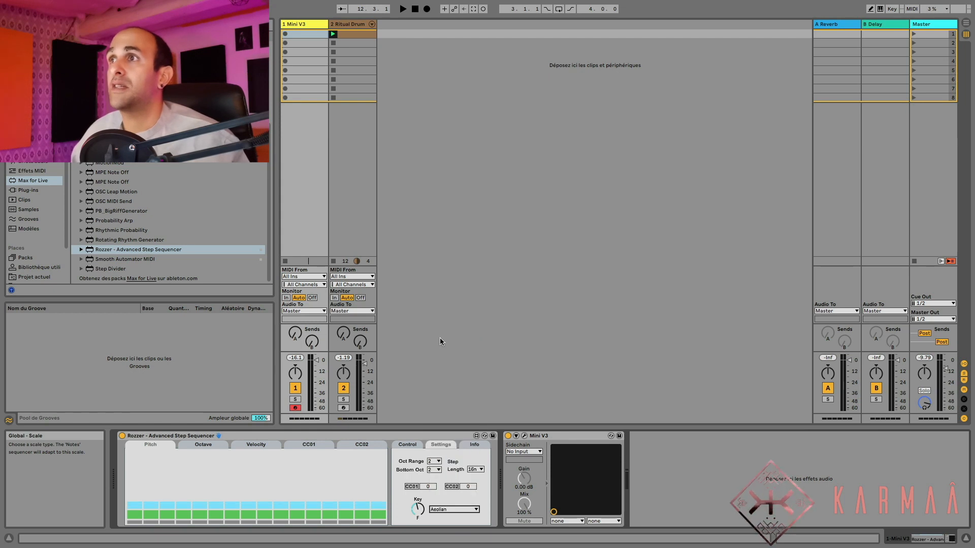
- Randomize the sequencer's notes and audition the pattern with the Ritual Drum track muted
{"action": "left_click", "coordinate": [409, 444]}
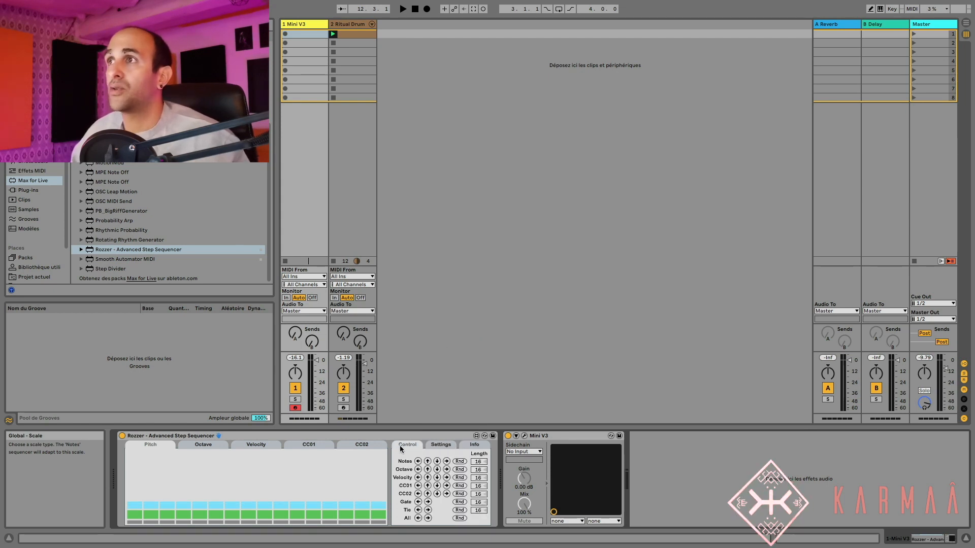
{"action": "left_click", "coordinate": [460, 462]}
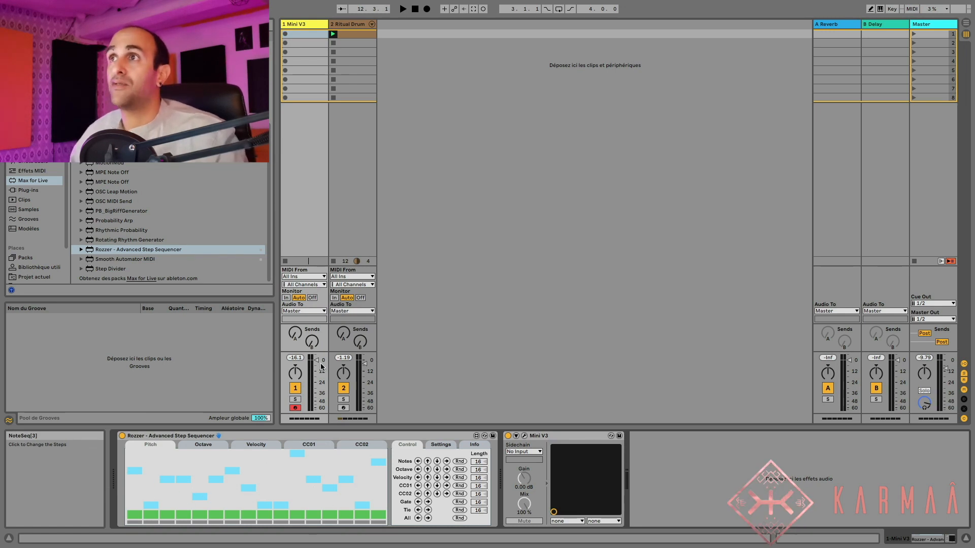
{"action": "key", "text": "space"}
{"action": "left_click", "coordinate": [344, 388]}
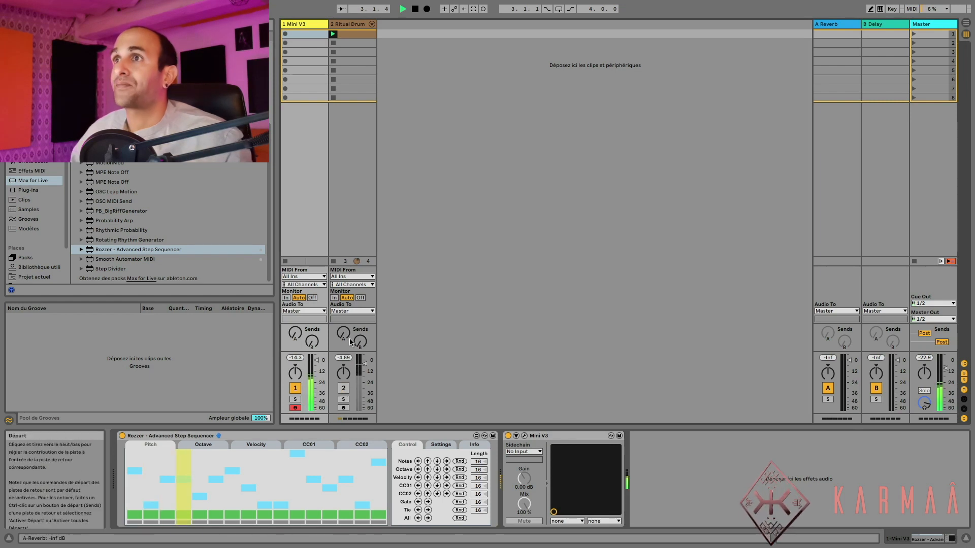
{"action": "key", "text": "space"}
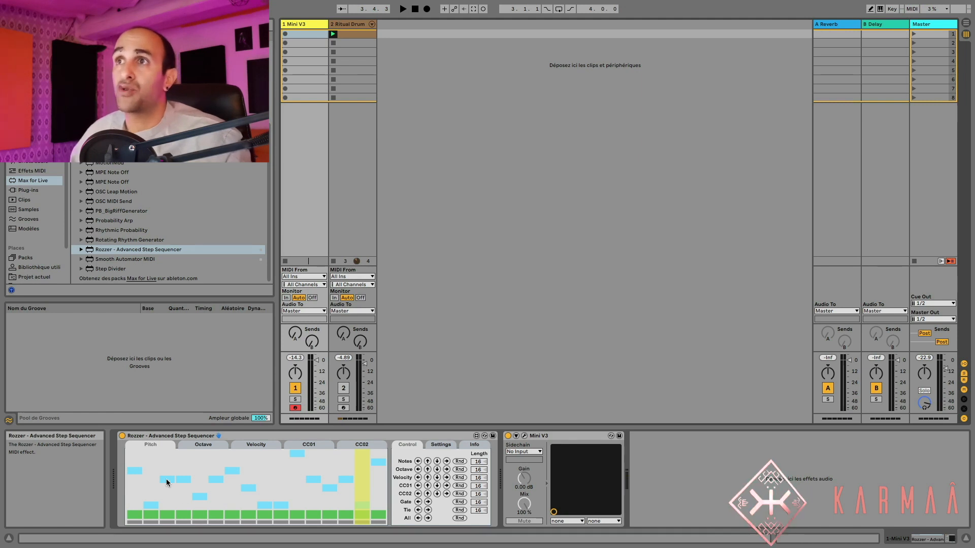
- Redraw the pitches of the first four sequencer steps by hand and audition the pattern
{"action": "left_click_drag", "start_coordinate": [166, 479], "coordinate": [131, 510]}
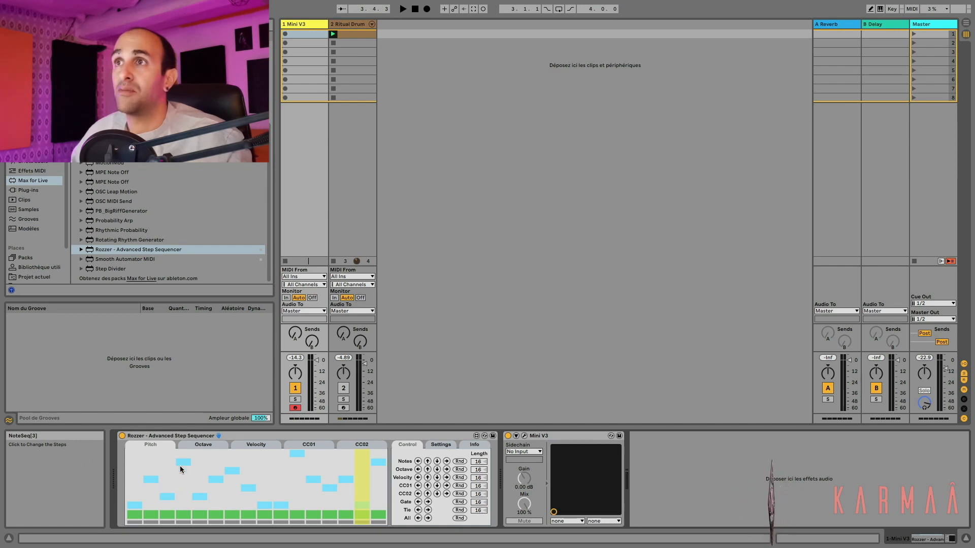
{"action": "key", "text": "space"}
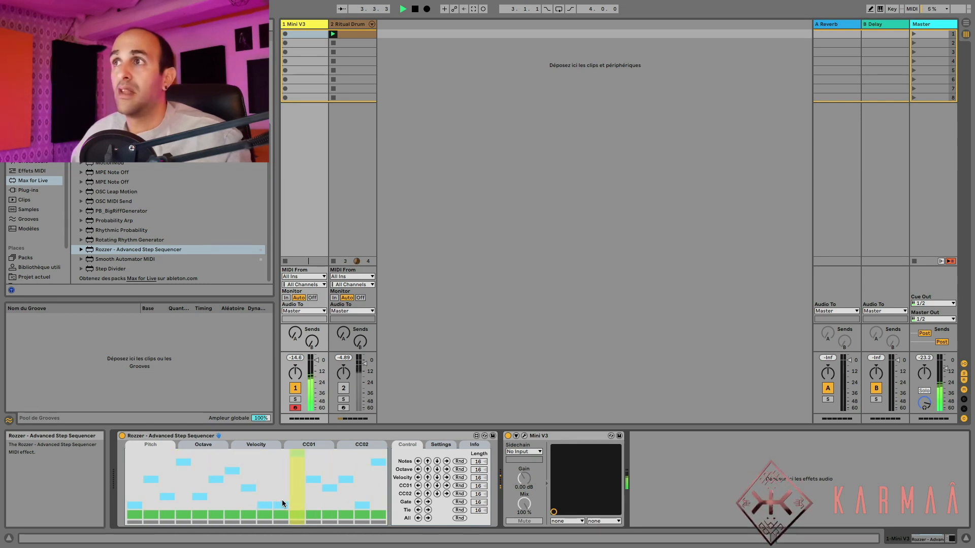
{"action": "key", "text": "space"}
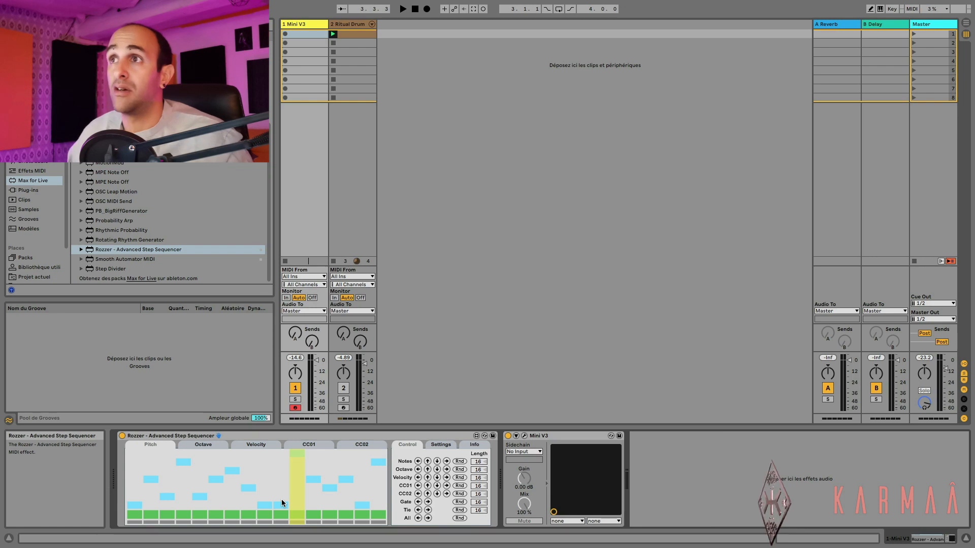
- Generate a new random note pattern in the sequencer and audition it
{"action": "left_click", "coordinate": [460, 462]}
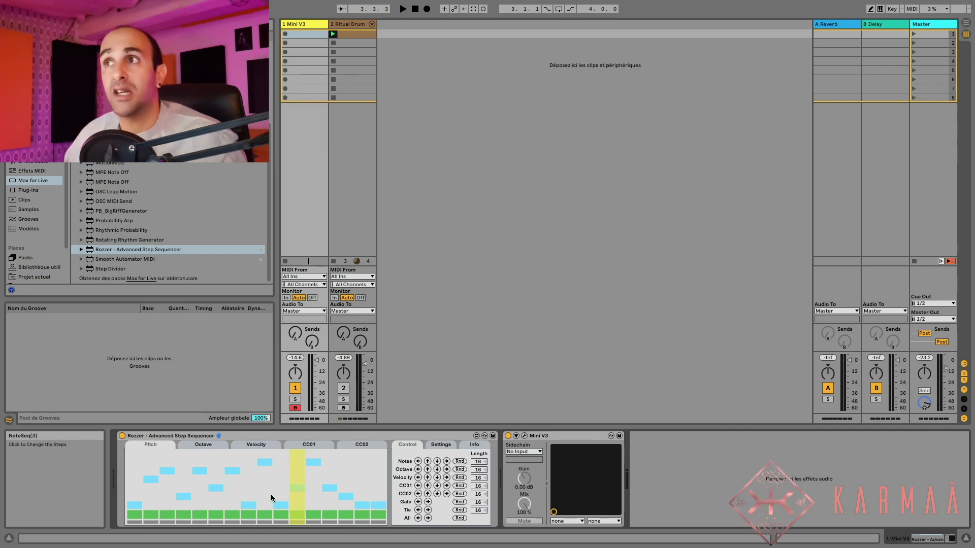
{"action": "key", "text": "space"}
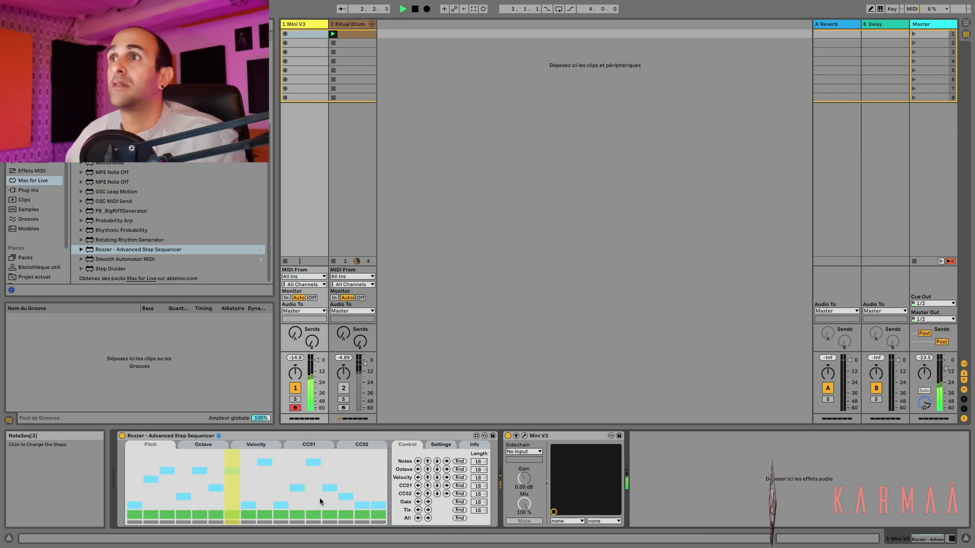
{"action": "key", "text": "space"}
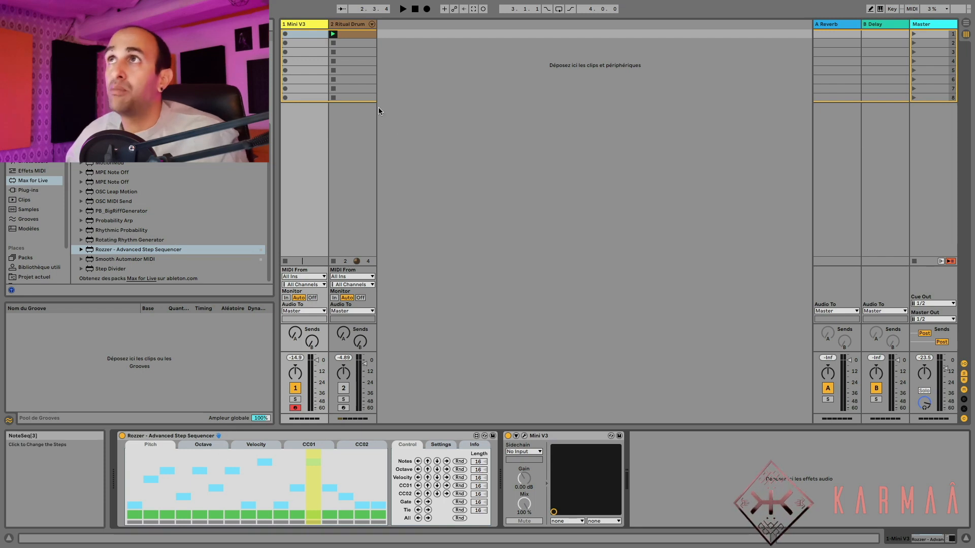
- Add a MIDI track after Mini V3, set its MIDI input to 1-Mini V3 and arm it for recording
{"action": "left_click", "coordinate": [304, 24]}
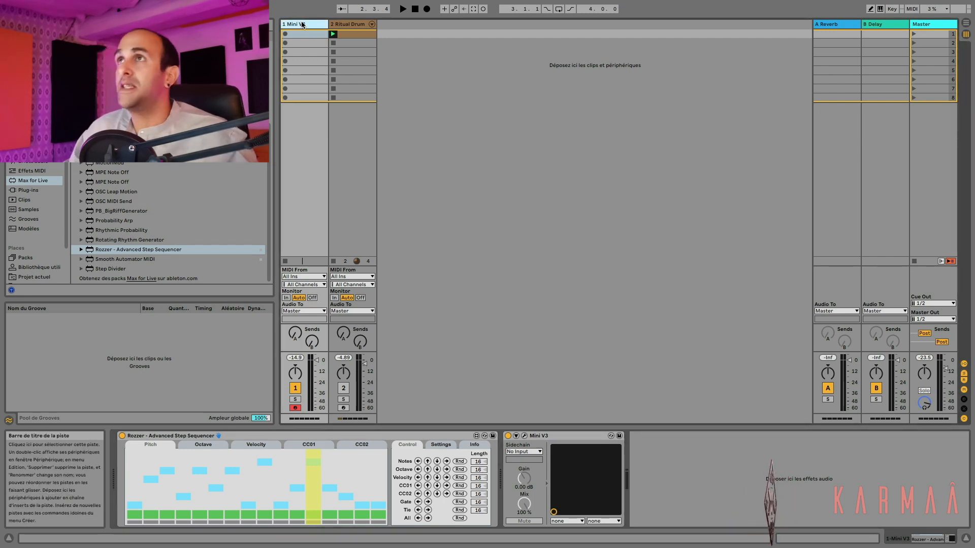
{"action": "key", "text": "ctrl+shift+t"}
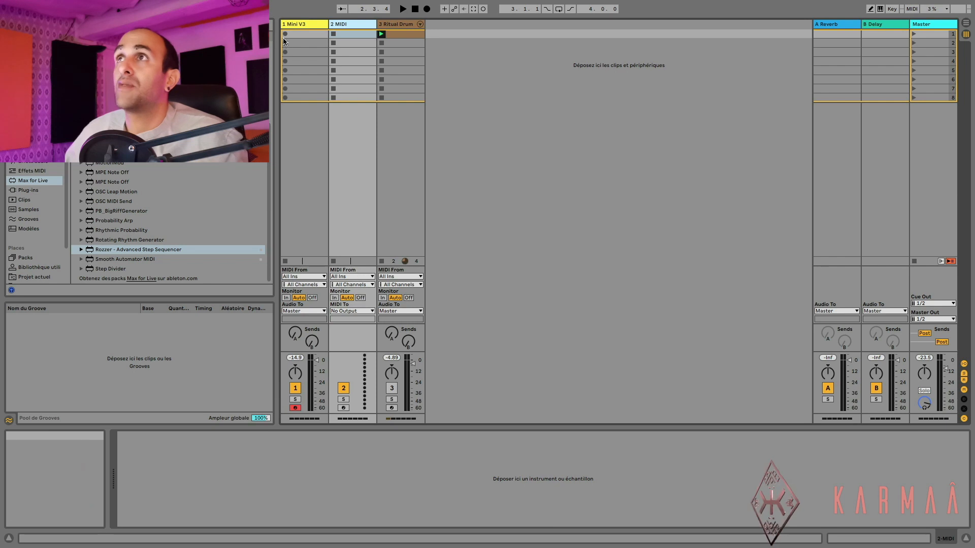
{"action": "left_click", "coordinate": [352, 276]}
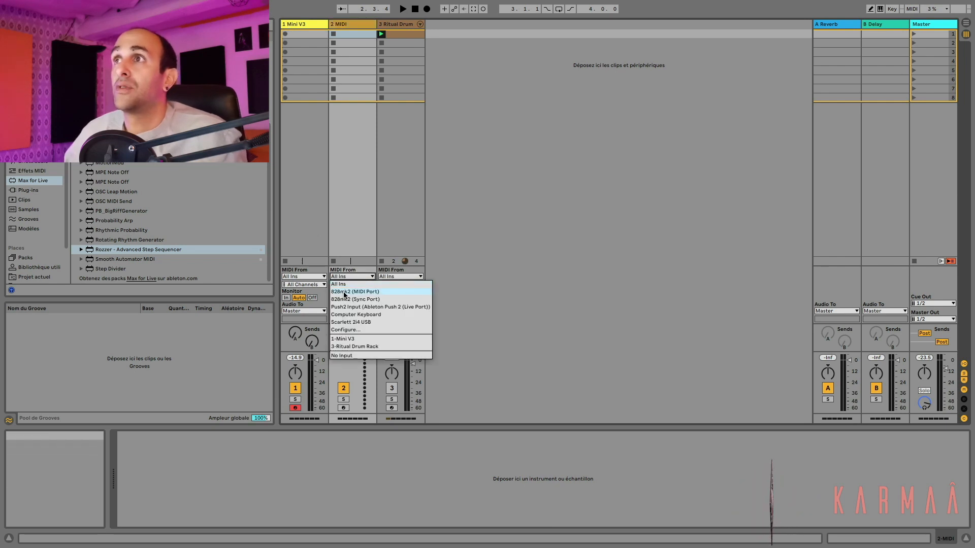
{"action": "left_click", "coordinate": [351, 339]}
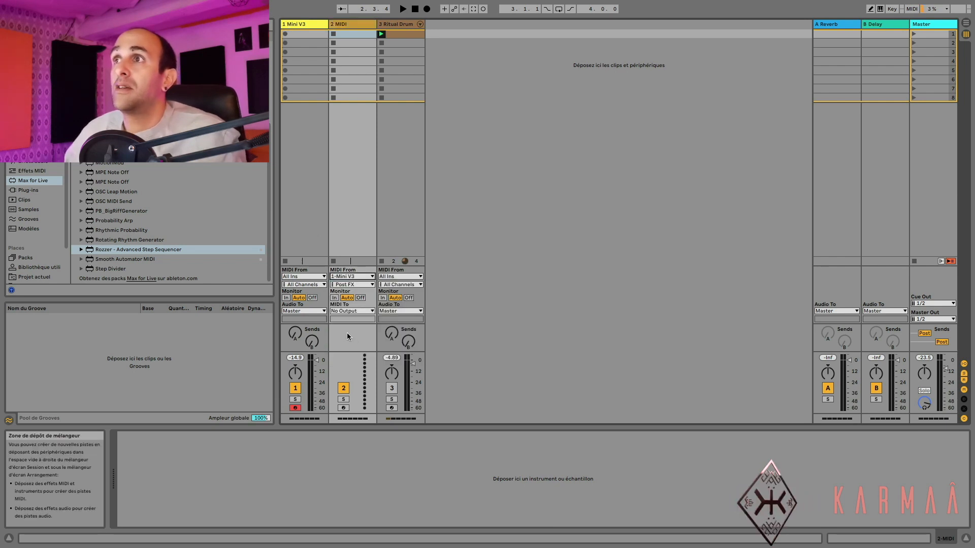
{"action": "left_click", "coordinate": [343, 408]}
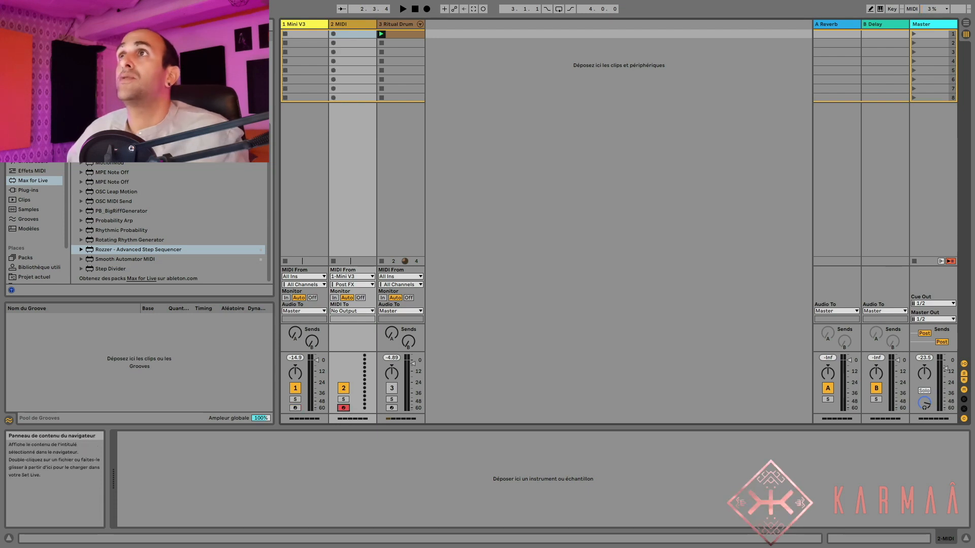
- Record the sequencer's output into the new MIDI track's first clip slot and show the recorded notes
{"action": "left_click", "coordinate": [334, 35]}
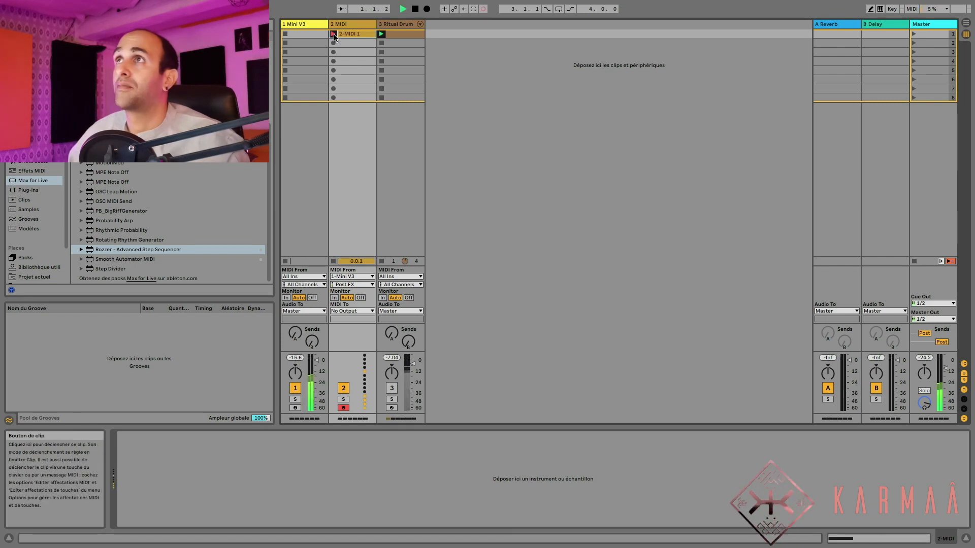
{"action": "left_click", "coordinate": [346, 33]}
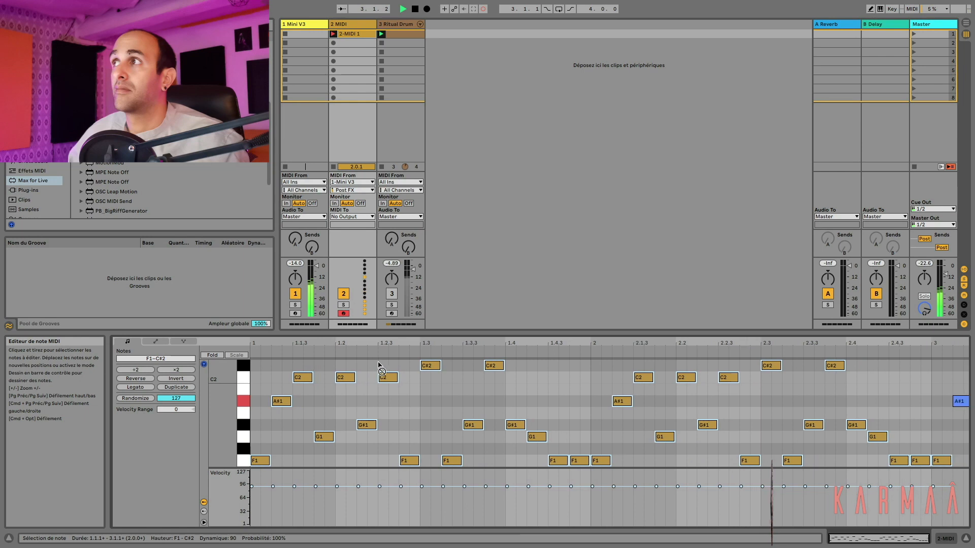
{"action": "scroll", "coordinate": [549, 397], "scroll_direction": "down", "scroll_amount": 1}
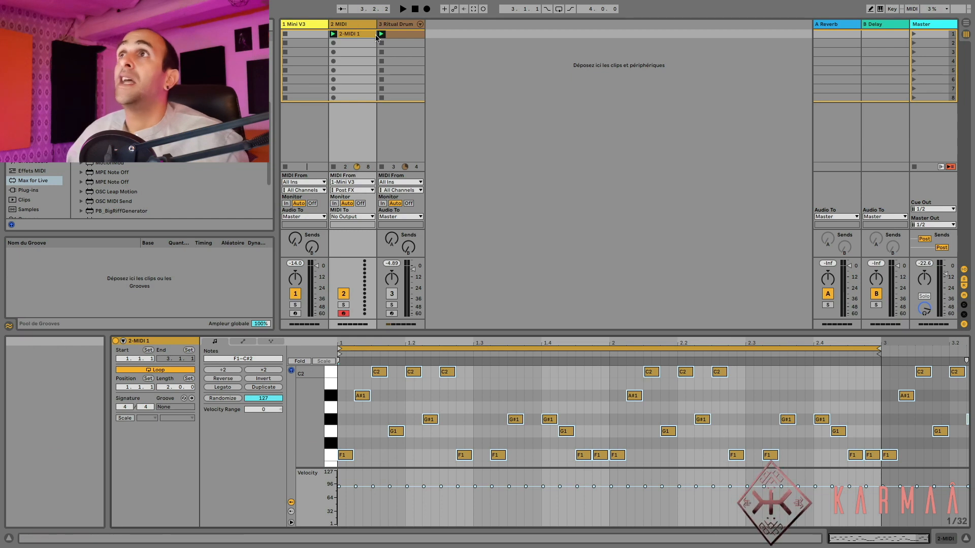
- Move the recorded clip to the Mini V3 track and play it with the Rozzer sequencer deactivated
{"action": "left_click_drag", "start_coordinate": [353, 34], "coordinate": [302, 35]}
{"action": "left_click", "coordinate": [303, 24]}
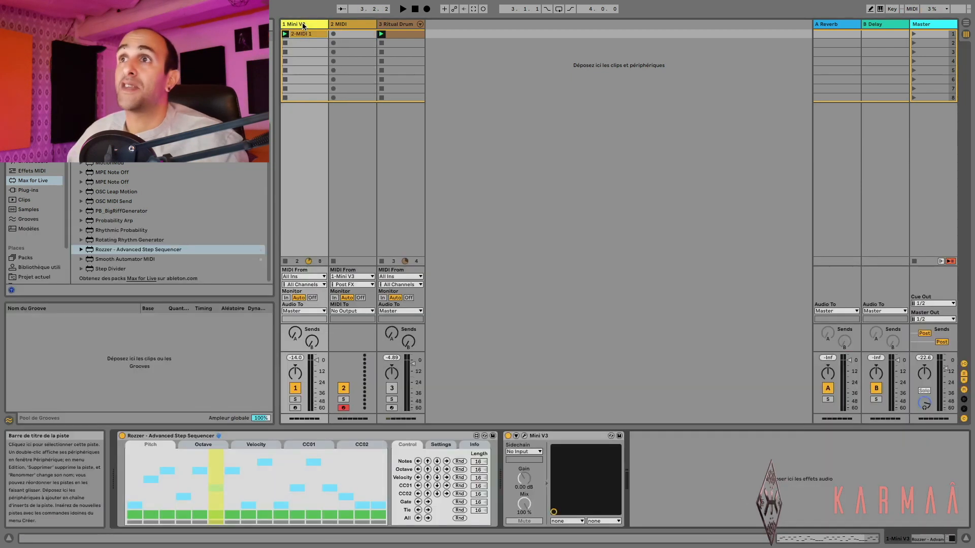
{"action": "left_click", "coordinate": [123, 437]}
{"action": "key", "text": "space"}
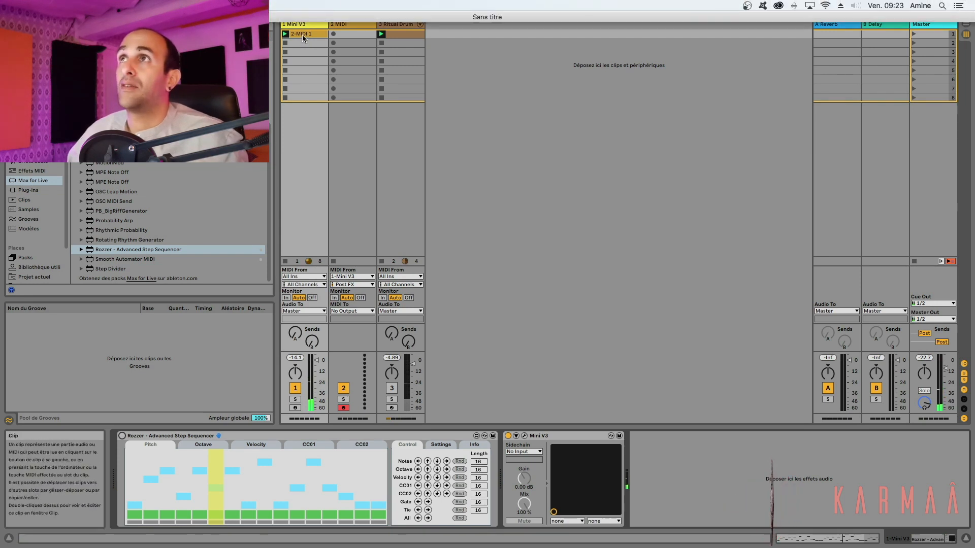
- Return the recorded clip to the MIDI track and reactivate the Rozzer sequencer on Mini V3
{"action": "left_click_drag", "start_coordinate": [303, 34], "coordinate": [336, 33]}
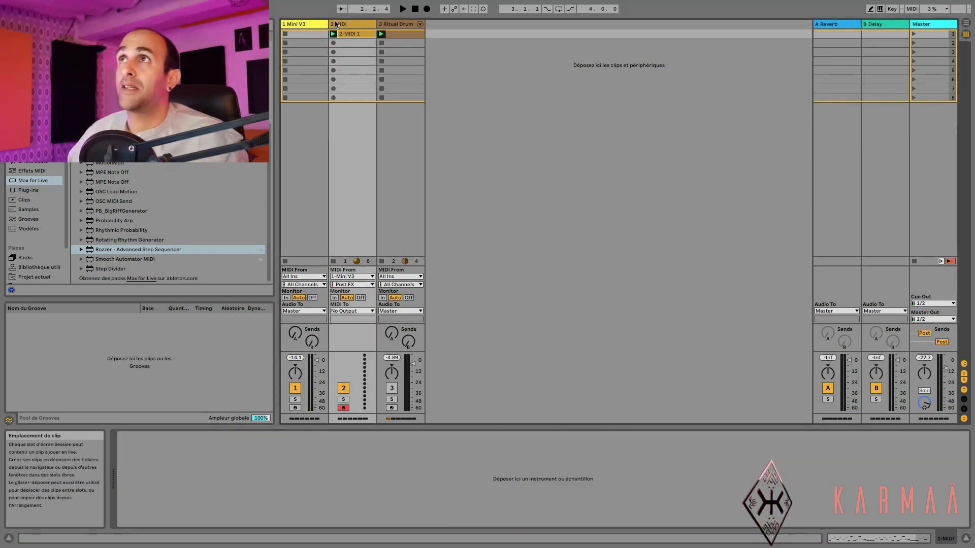
{"action": "left_click", "coordinate": [309, 23]}
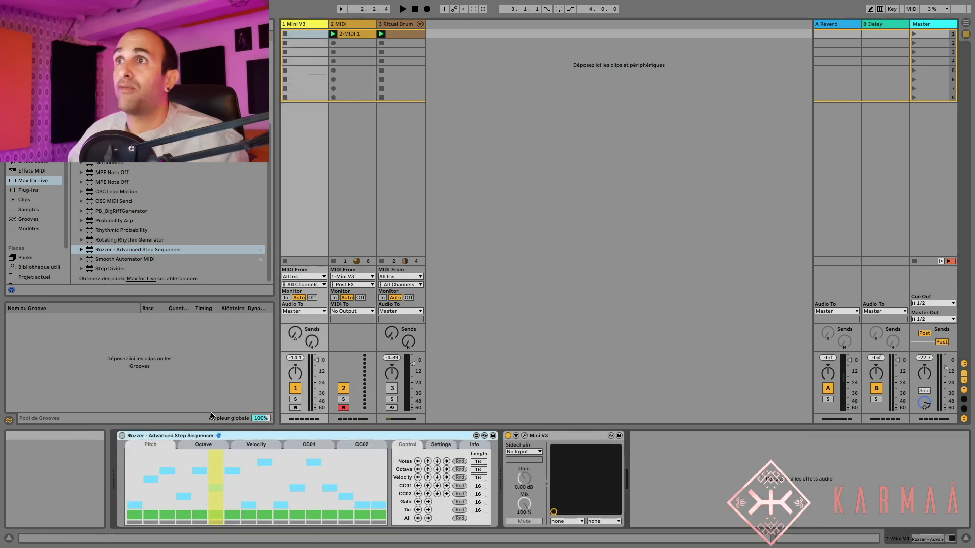
{"action": "left_click", "coordinate": [123, 437]}
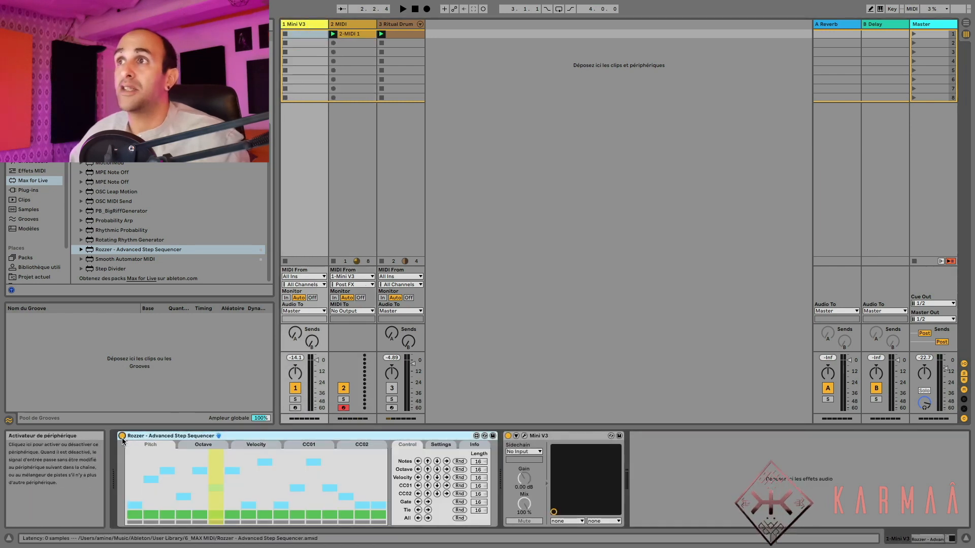
- Randomize the sequencer's notes again, rotating the resulting pitch steps several positions backward and a few forward
{"action": "left_click", "coordinate": [460, 463]}
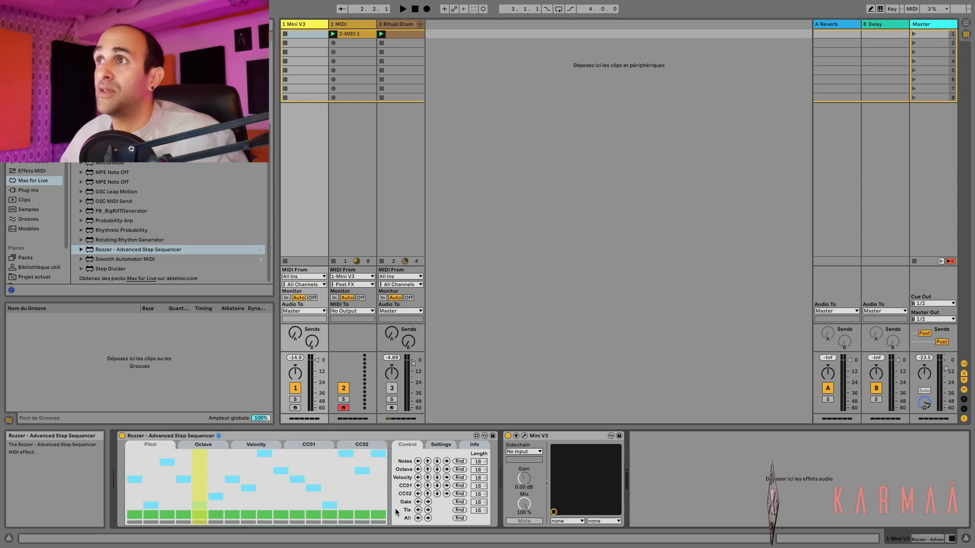
{"action": "left_click", "coordinate": [417, 461]}
{"action": "left_click", "coordinate": [418, 461]}
{"action": "left_click", "coordinate": [418, 461]}
{"action": "left_click", "coordinate": [418, 461]}
{"action": "left_click", "coordinate": [417, 461]}
{"action": "left_click", "coordinate": [418, 462]}
{"action": "left_click", "coordinate": [418, 461]}
{"action": "left_click", "coordinate": [418, 462]}
{"action": "left_click", "coordinate": [418, 461]}
{"action": "left_click", "coordinate": [418, 462]}
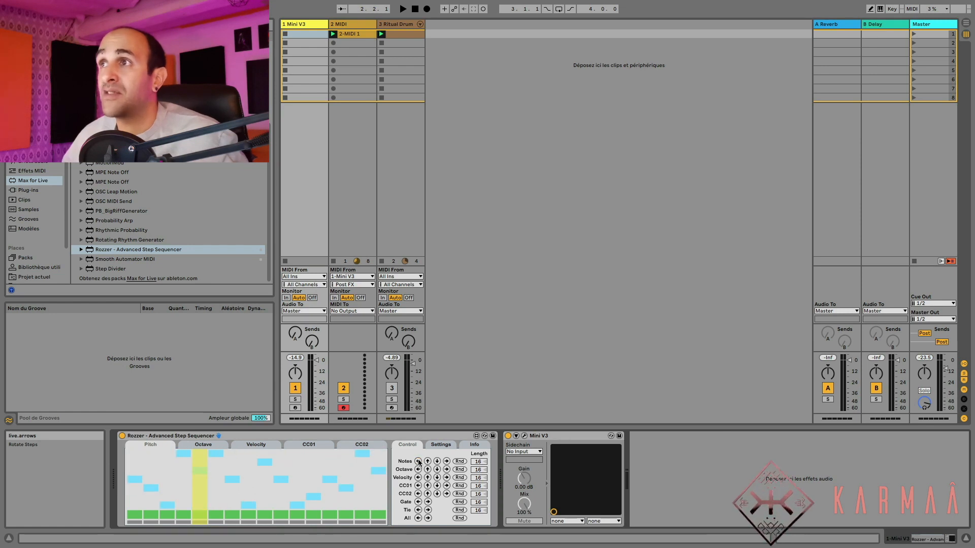
{"action": "left_click", "coordinate": [446, 461]}
{"action": "left_click", "coordinate": [446, 461]}
{"action": "left_click", "coordinate": [446, 461]}
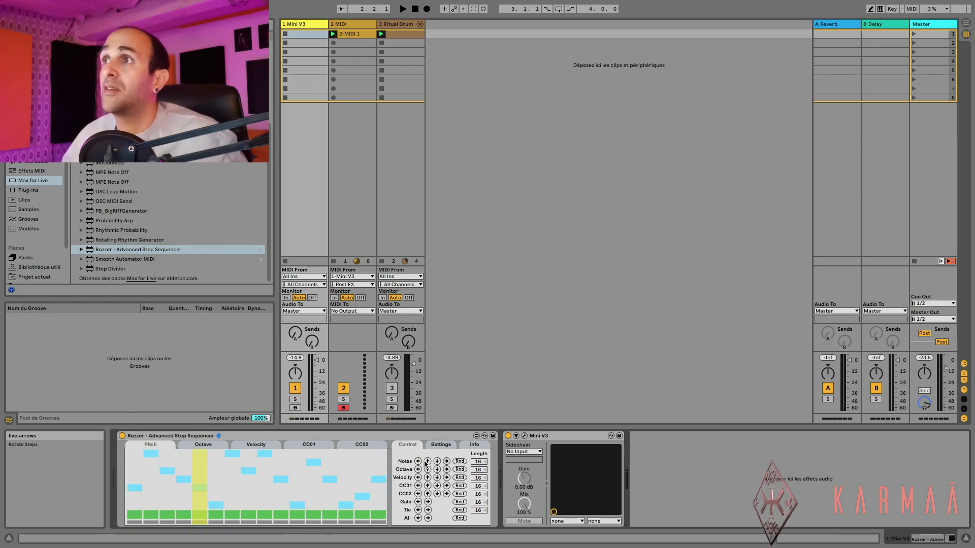
- Shift the sequencer's notes up two steps in pitch and back down by the same amount
{"action": "left_click", "coordinate": [426, 462]}
{"action": "left_click", "coordinate": [426, 461]}
{"action": "left_click", "coordinate": [437, 462]}
{"action": "left_click", "coordinate": [437, 461]}
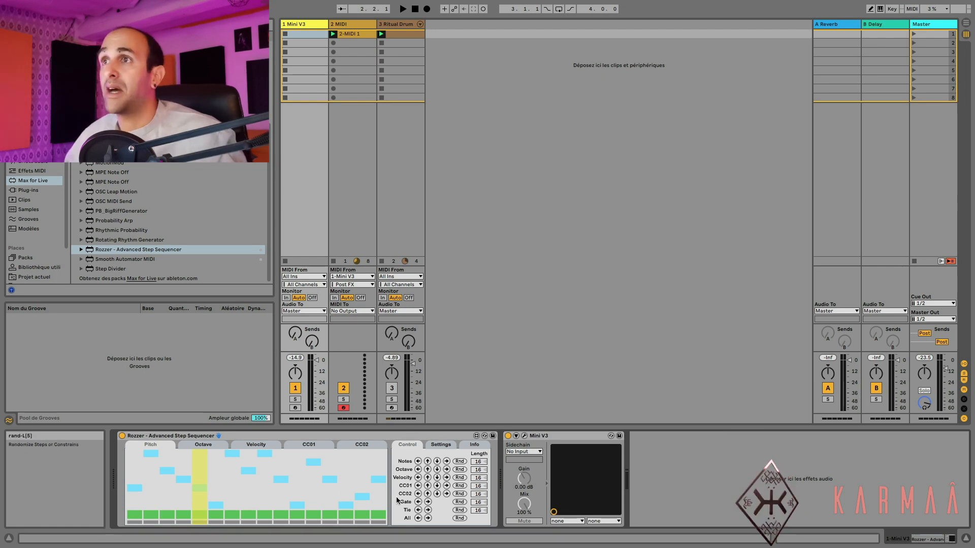
- Audition the pattern, set the sequencer's global step length to 8n and play it again
{"action": "left_click", "coordinate": [430, 446]}
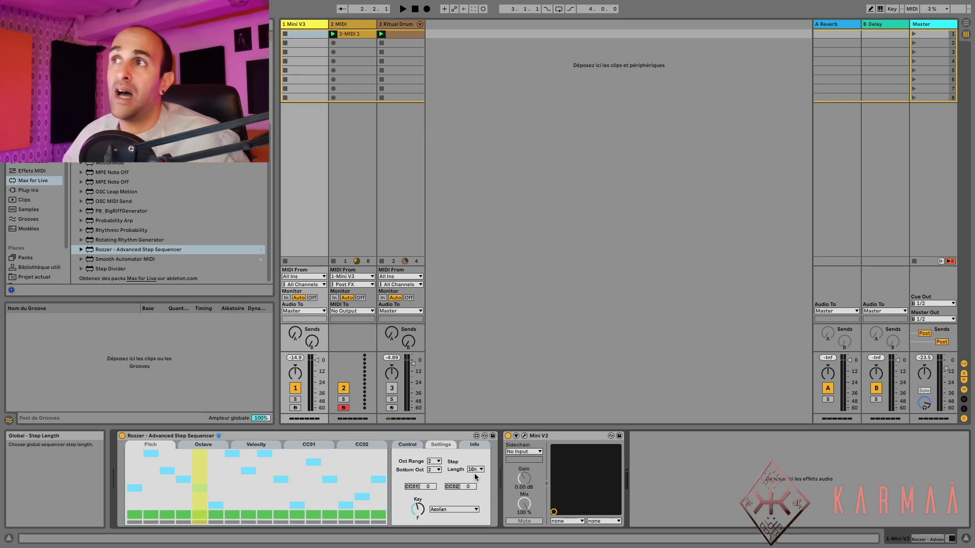
{"action": "left_click", "coordinate": [205, 487]}
{"action": "key", "text": "space"}
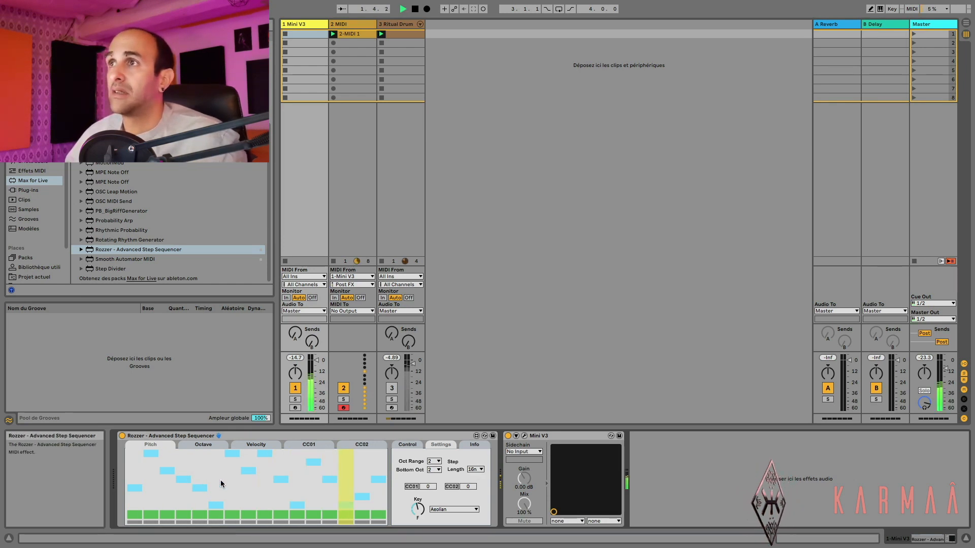
{"action": "key", "text": "space"}
{"action": "left_click", "coordinate": [482, 470]}
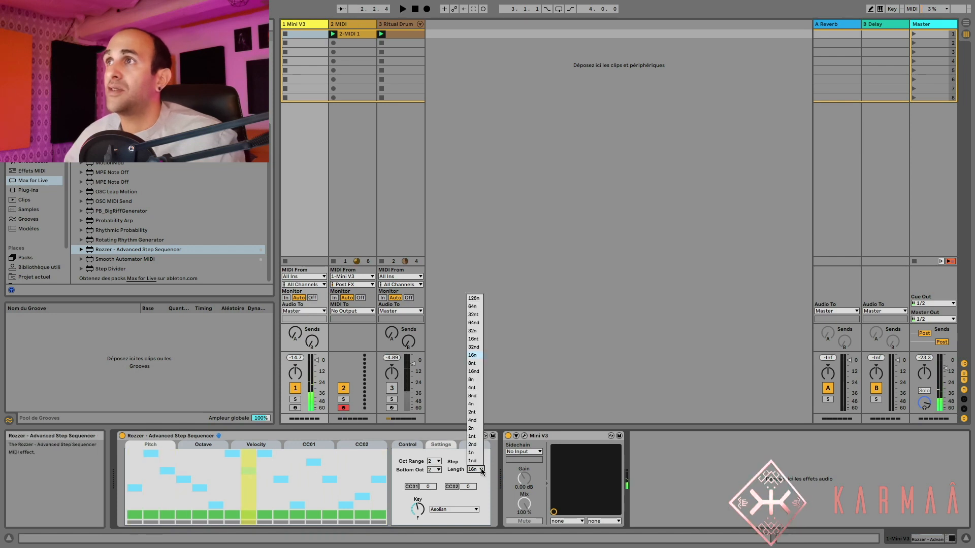
{"action": "left_click", "coordinate": [474, 380]}
{"action": "key", "text": "space"}
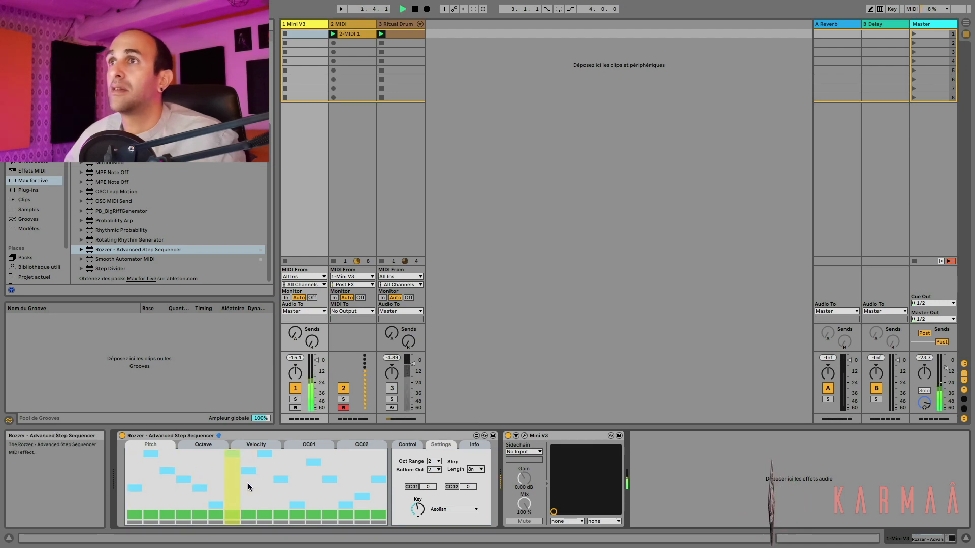
- Set the sequencer's global step length to 8nd and audition the pattern briefly
{"action": "key", "text": "space"}
{"action": "left_click", "coordinate": [480, 470]}
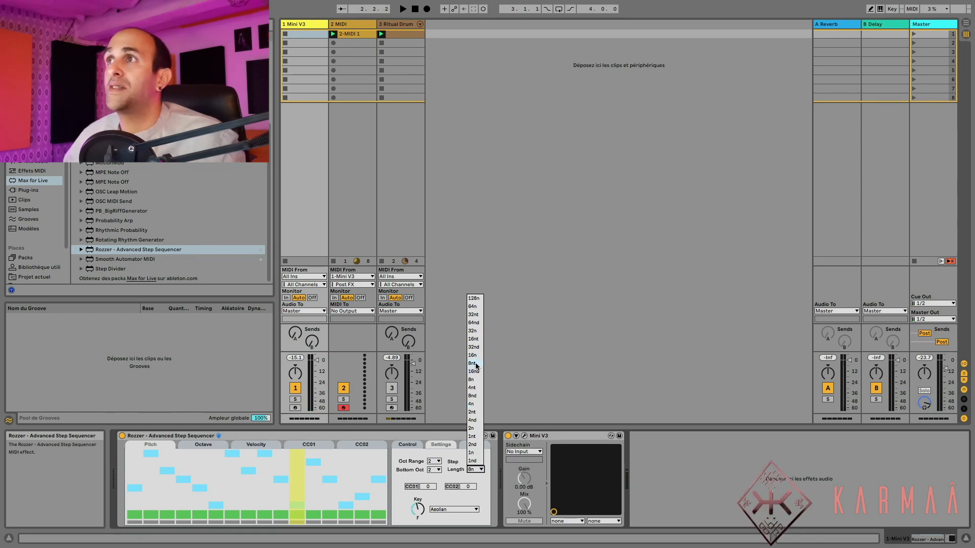
{"action": "left_click", "coordinate": [478, 397]}
{"action": "key", "text": "space"}
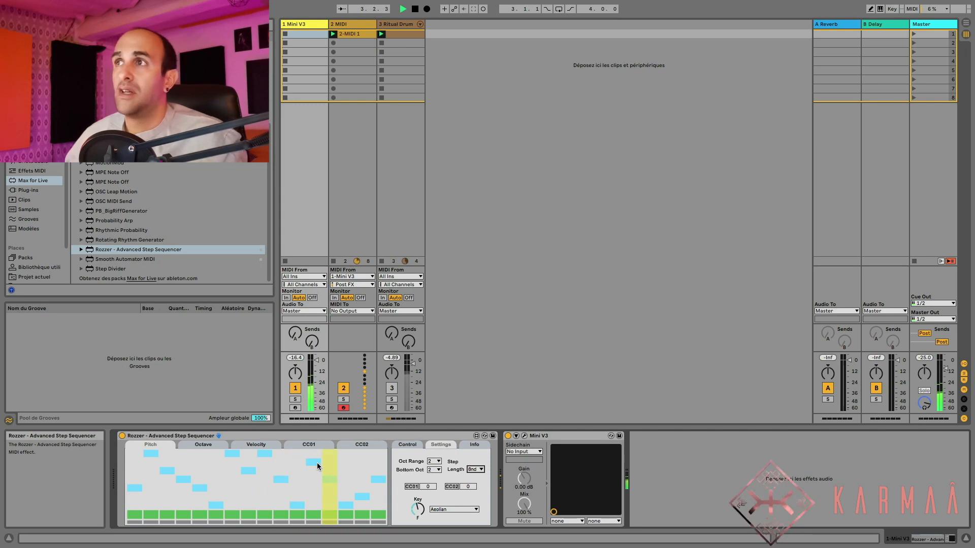
{"action": "key", "text": "space"}
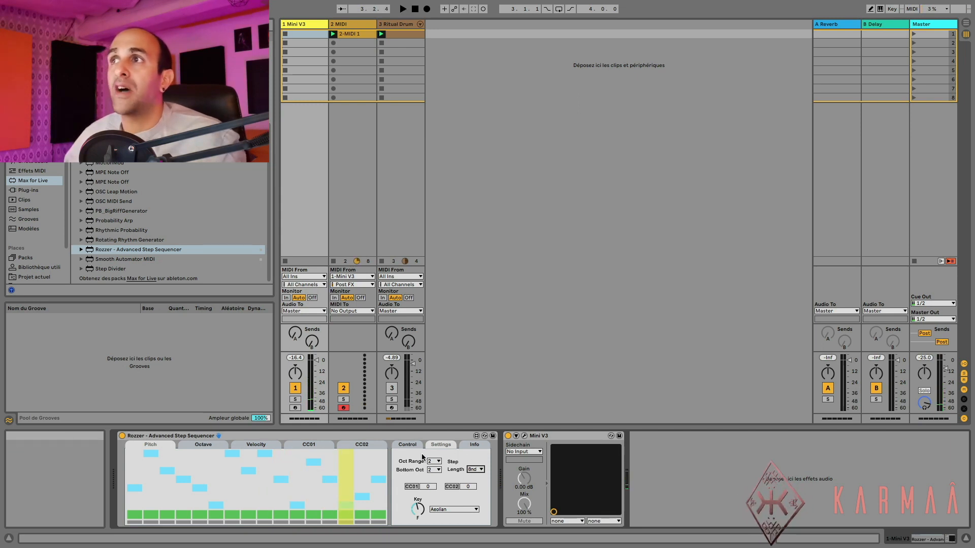
- Set the sequencer's global step length to 16n and play the pattern to hear it
{"action": "left_click", "coordinate": [473, 470]}
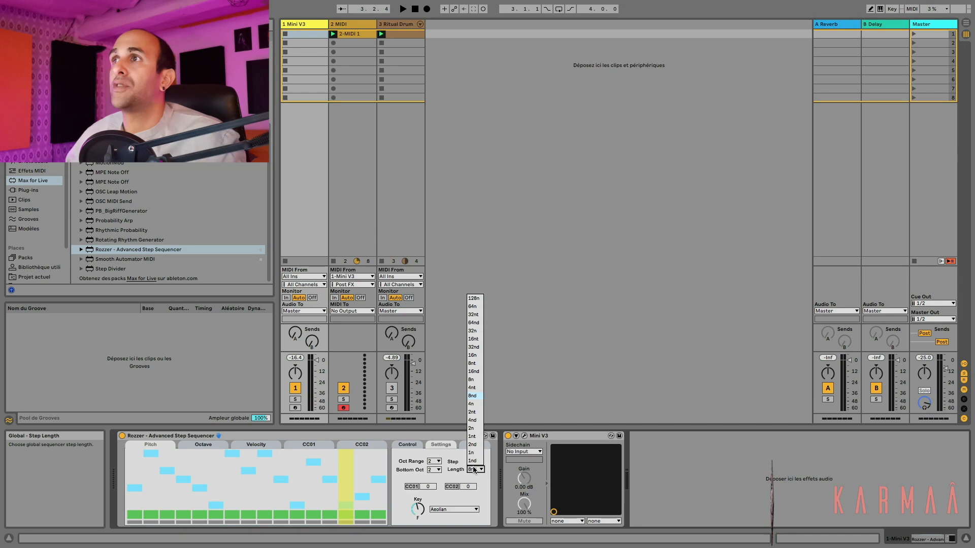
{"action": "left_click", "coordinate": [473, 356]}
{"action": "key", "text": "space"}
{"action": "key", "text": "space"}
- Shorten the sequencer's Notes length to 7 steps and activate the Ritual Drum track alongside it
{"action": "left_click", "coordinate": [407, 445]}
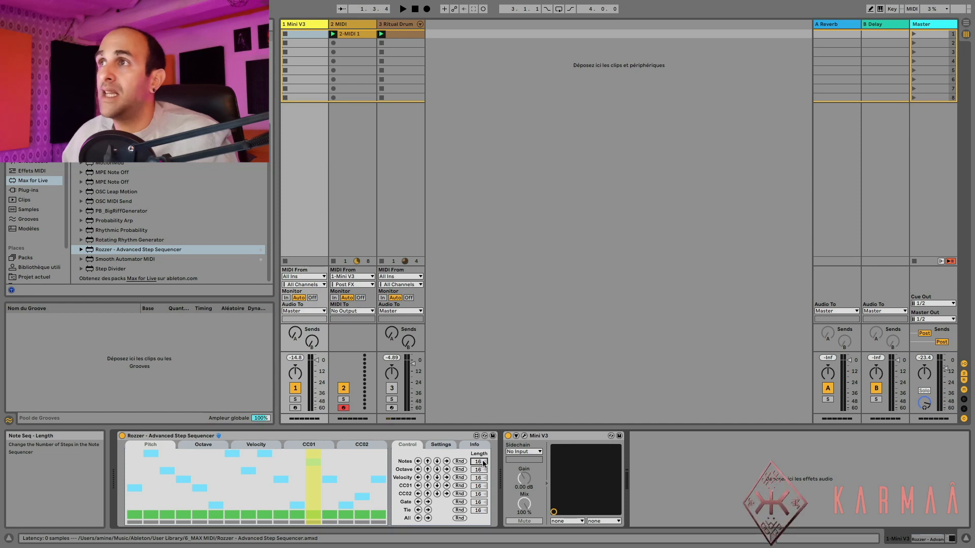
{"action": "left_click_drag", "start_coordinate": [480, 467], "coordinate": [480, 488]}
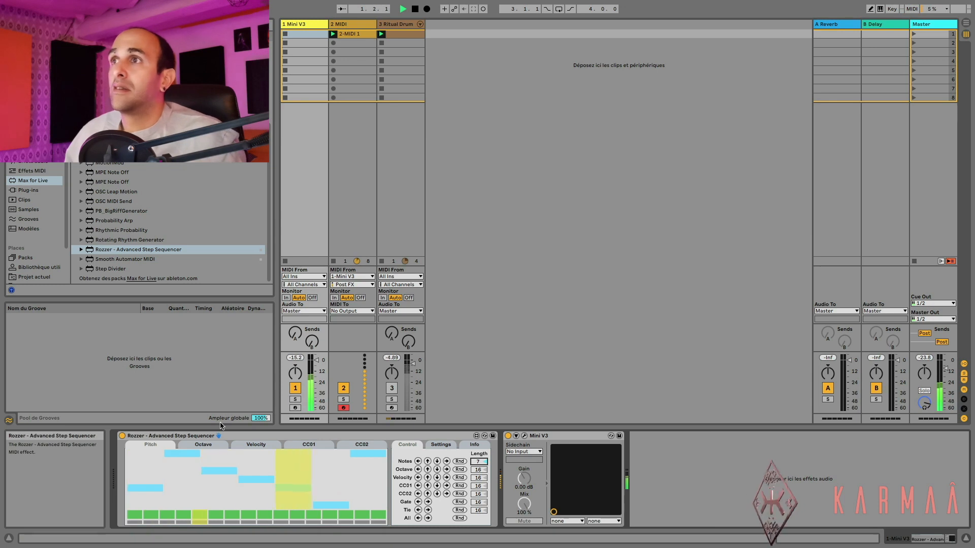
{"action": "left_click", "coordinate": [392, 389]}
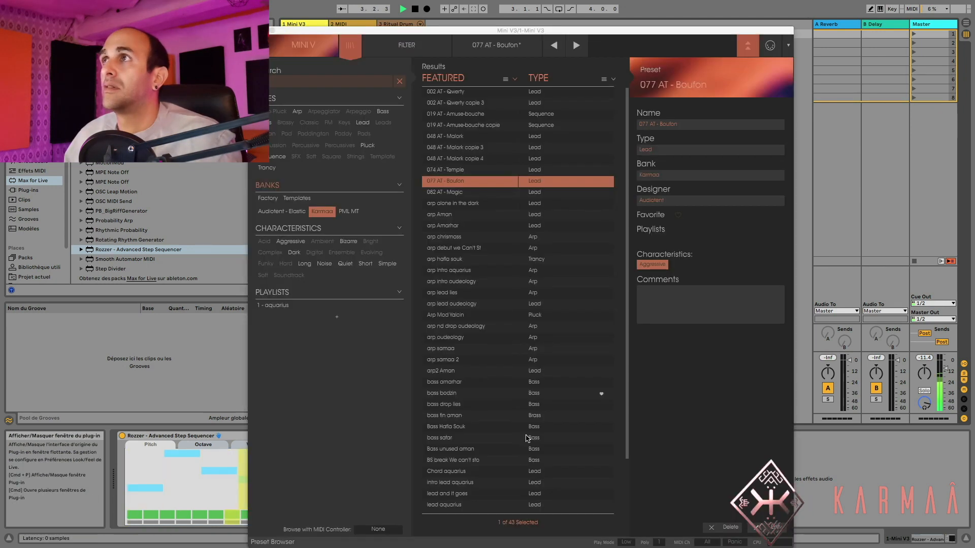
- Open the Mini V3 synth panel, set the filter's contour amount to about 61% while the pattern plays, and stop playback
{"action": "left_click", "coordinate": [524, 436]}
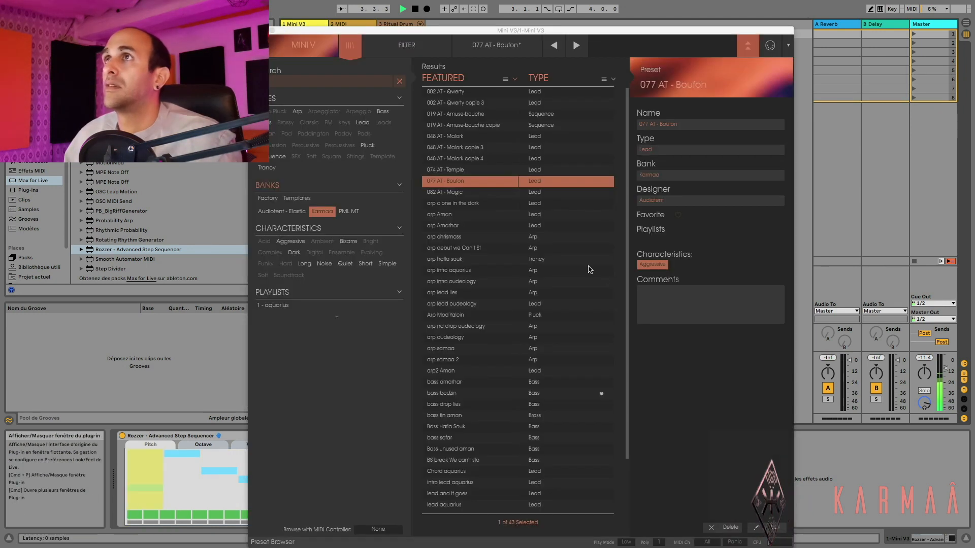
{"action": "left_click", "coordinate": [351, 45]}
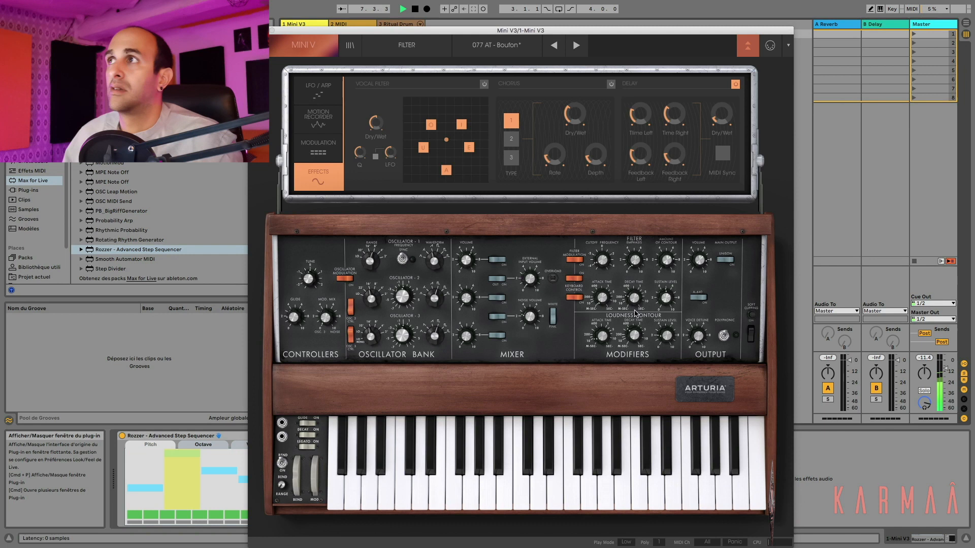
{"action": "left_click_drag", "start_coordinate": [670, 270], "coordinate": [668, 283]}
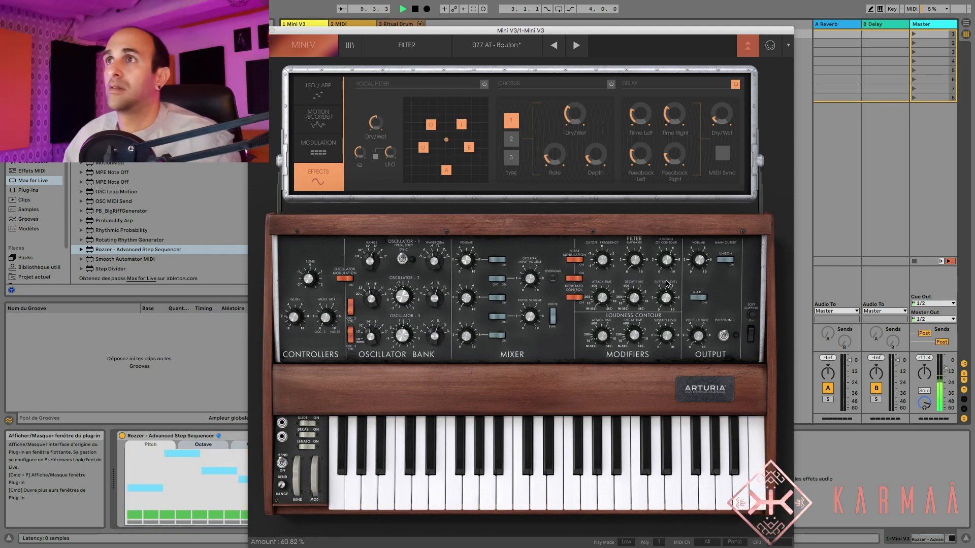
{"action": "key", "text": "space"}
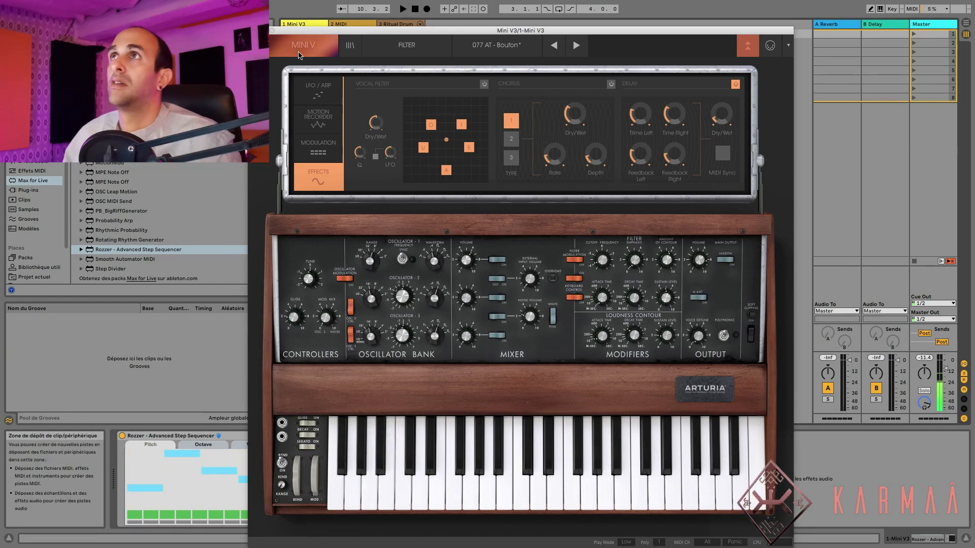